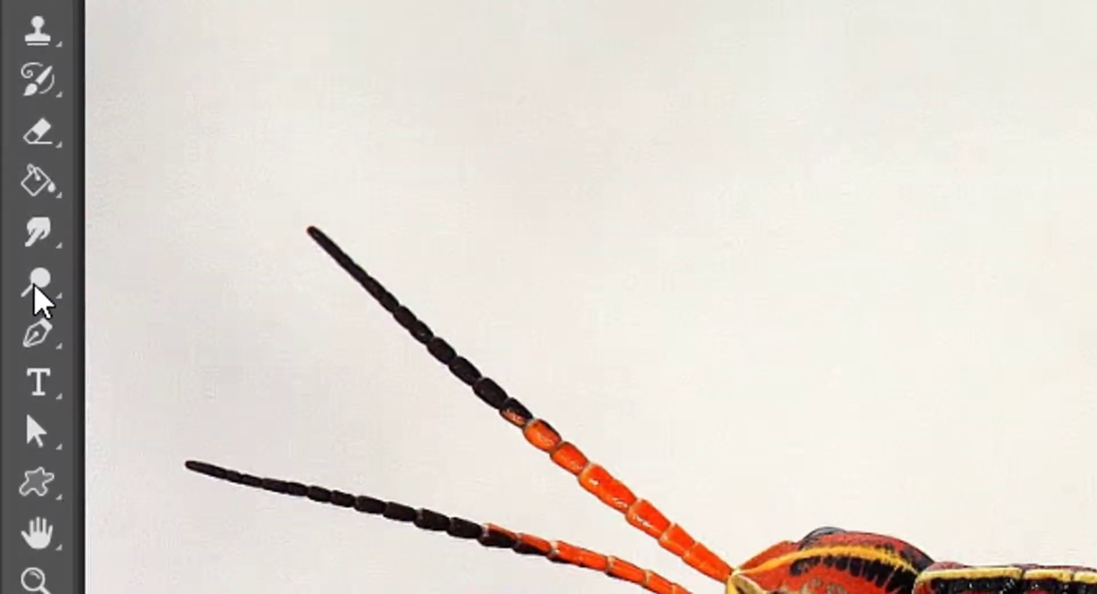
# - Select the Sponge tool from the Dodge, Burn and Sponge tool group
pyautogui.click(35, 287)
pyautogui.rightClick(36, 288)
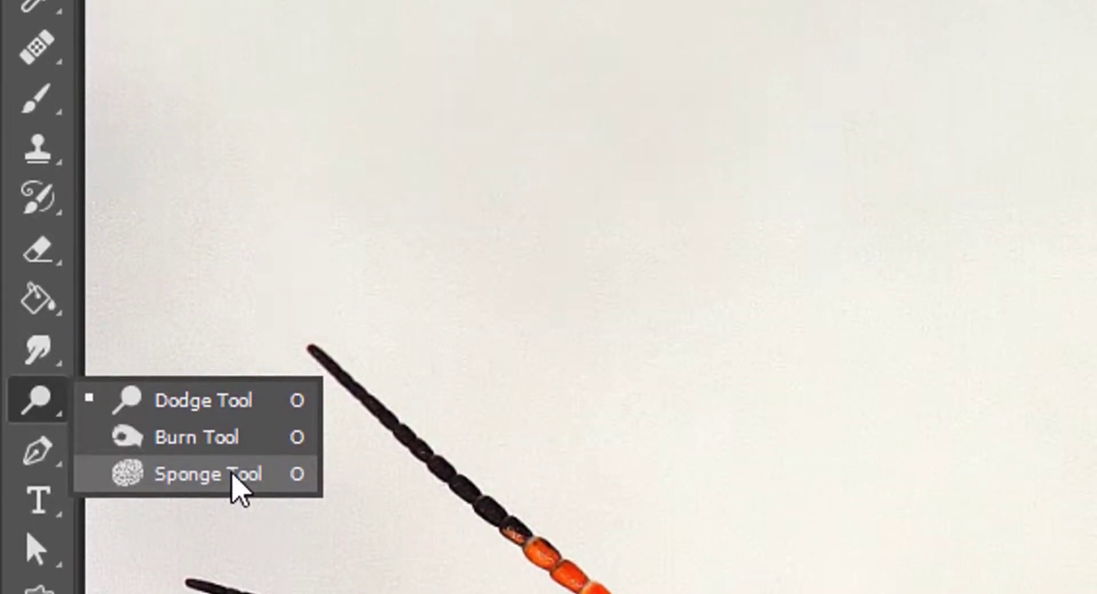
pyautogui.click(232, 474)
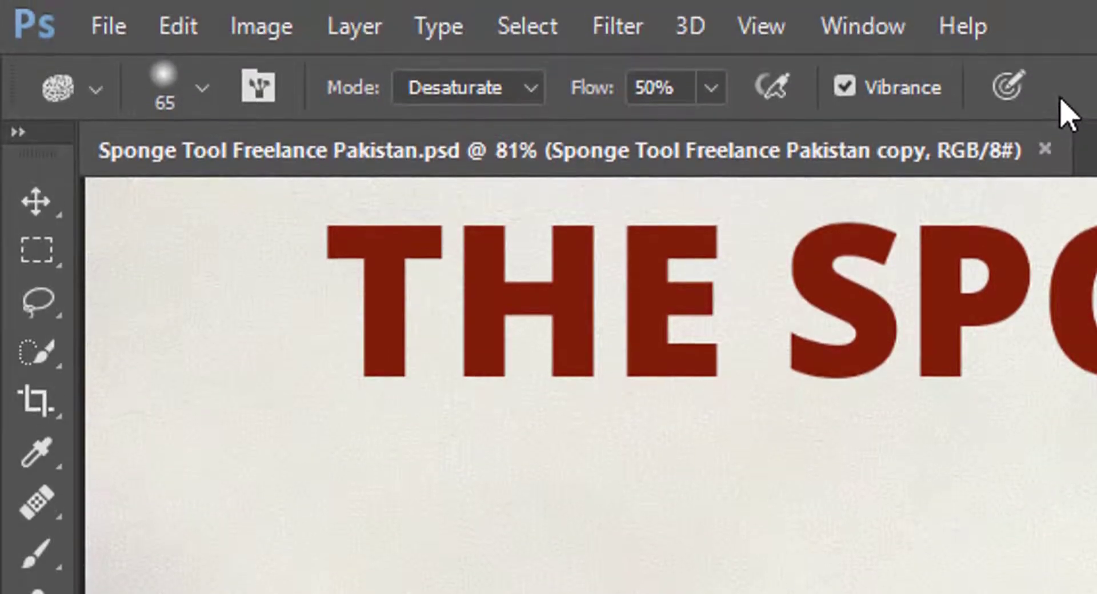
# - Look through the Sponge tool's saved presets, the preset options and the new tool preset dialog without saving a preset
pyautogui.click(94, 91)
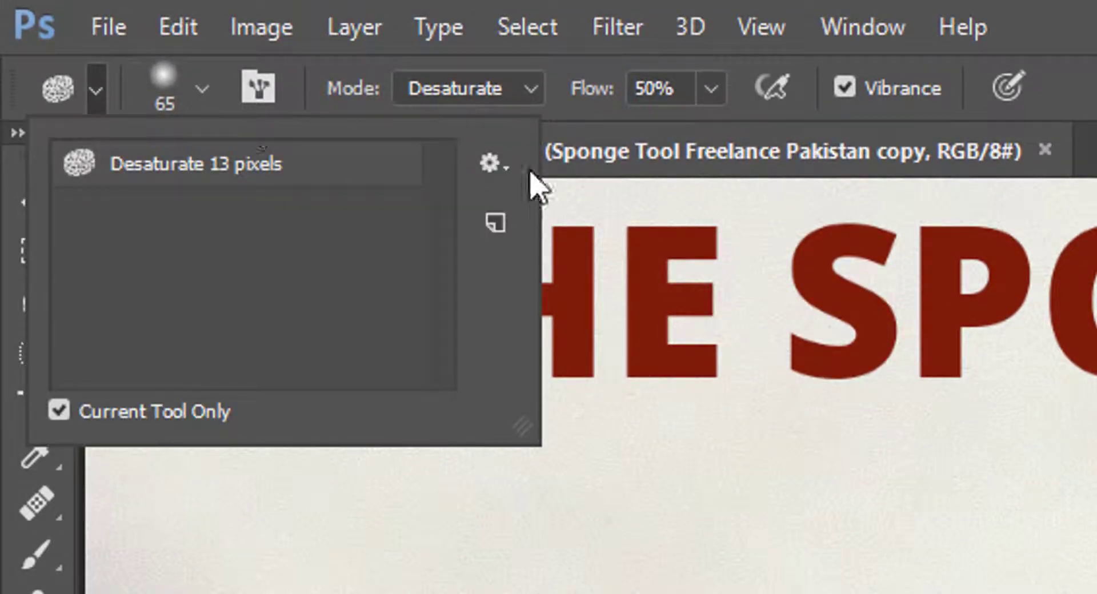
pyautogui.click(493, 164)
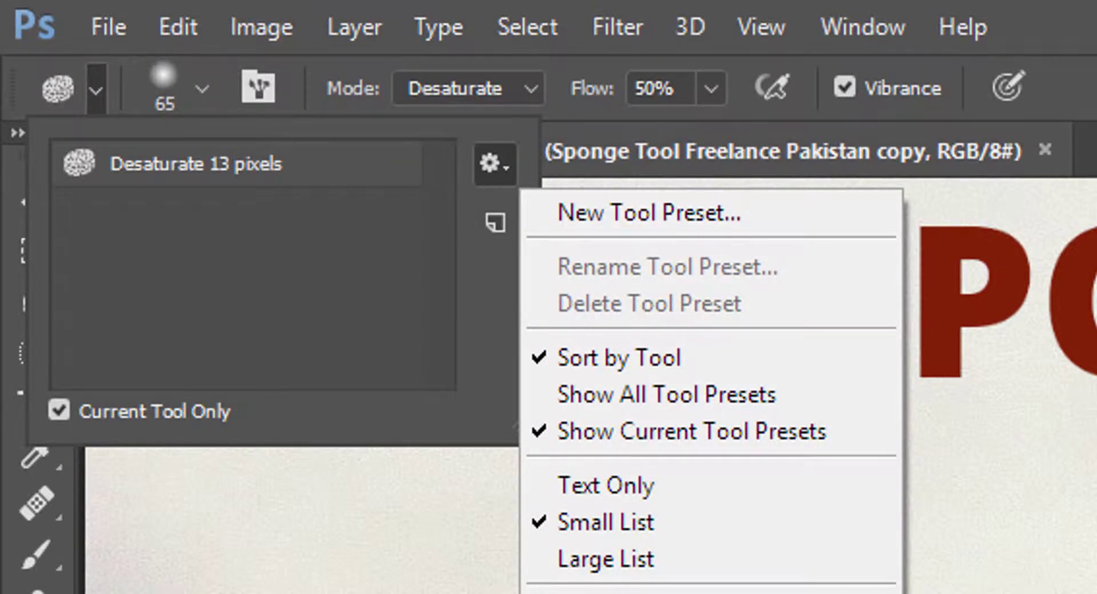
pyautogui.click(491, 265)
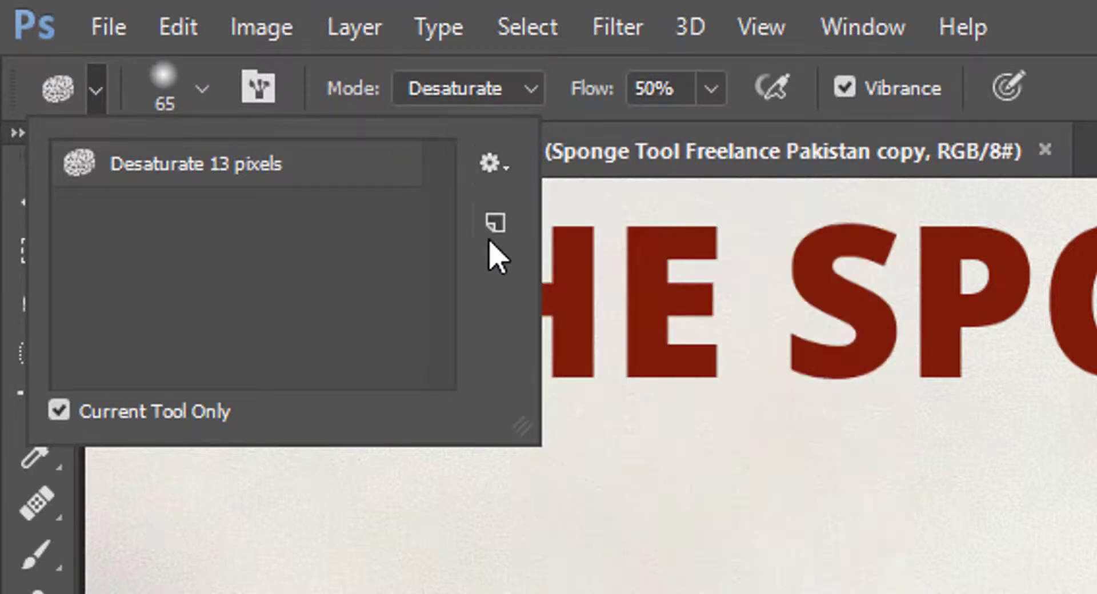
pyautogui.moveTo(960, 591); pyautogui.dragTo(485, 381)
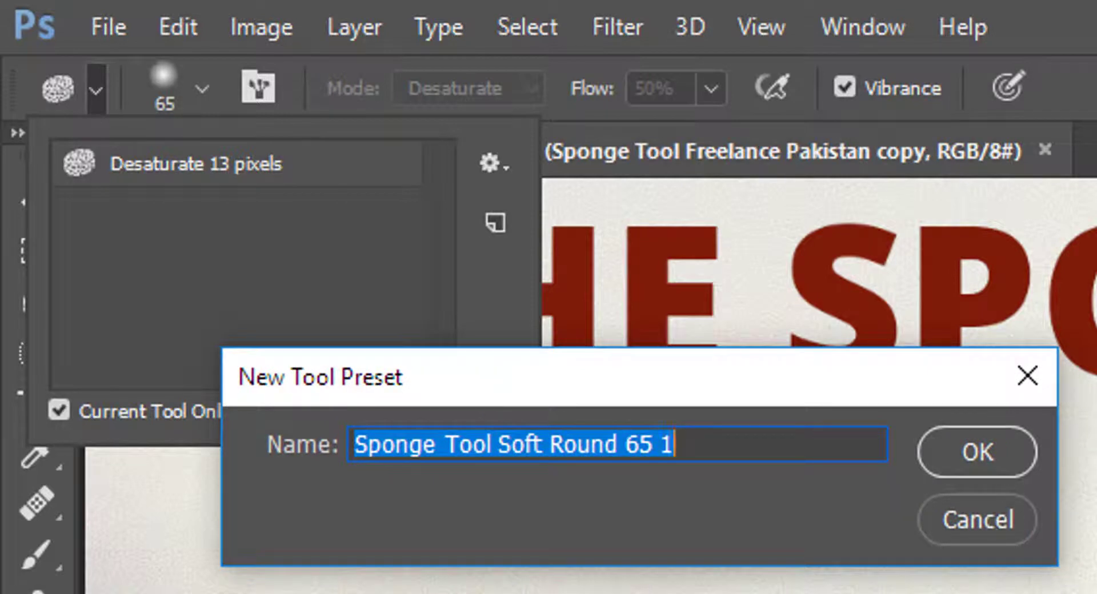
pyautogui.press('Escape')
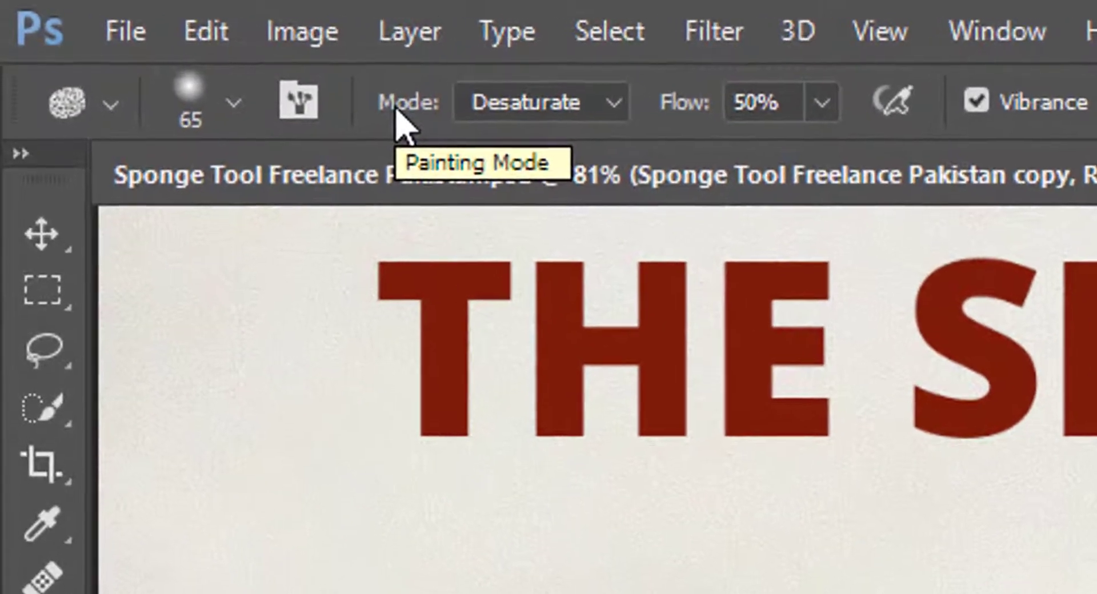
# - Review the Sponge tool's Desaturate and Saturate painting modes and choose Saturate
pyautogui.click(501, 100)
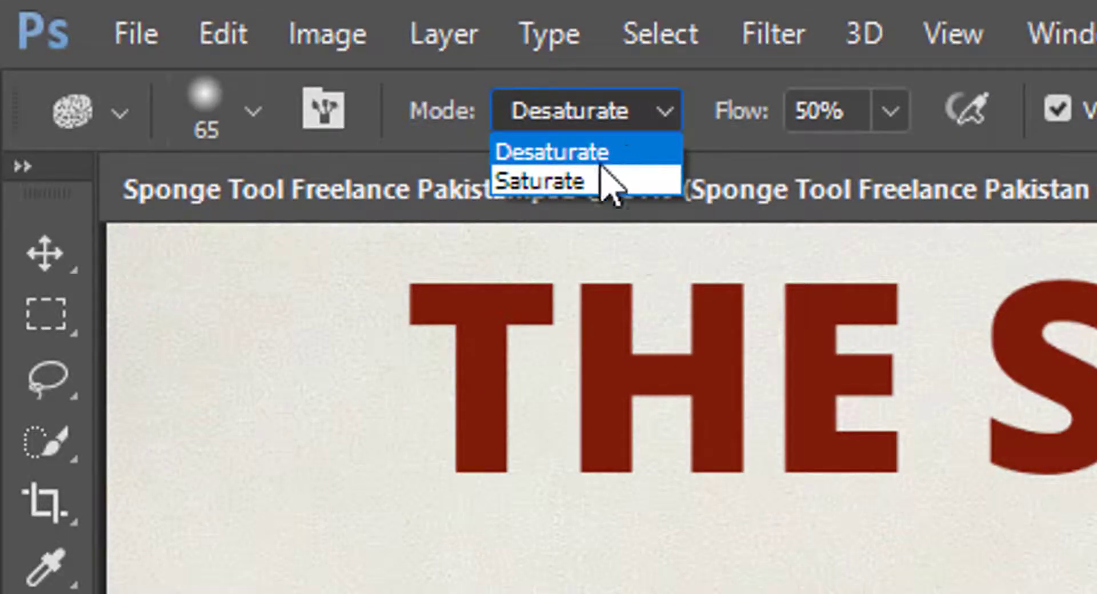
pyautogui.click(450, 118)
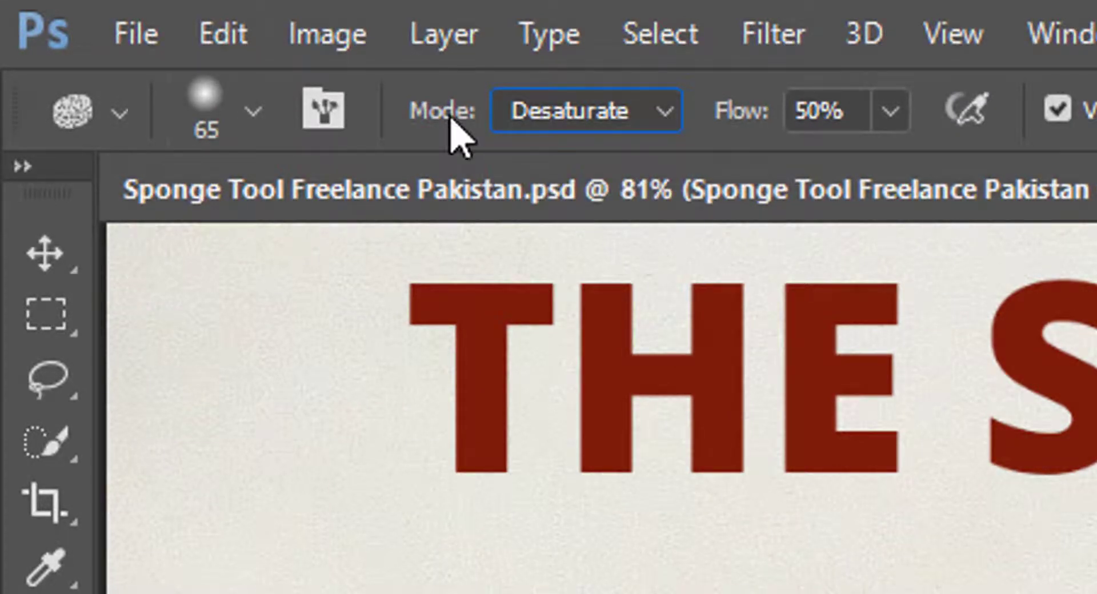
pyautogui.click(576, 110)
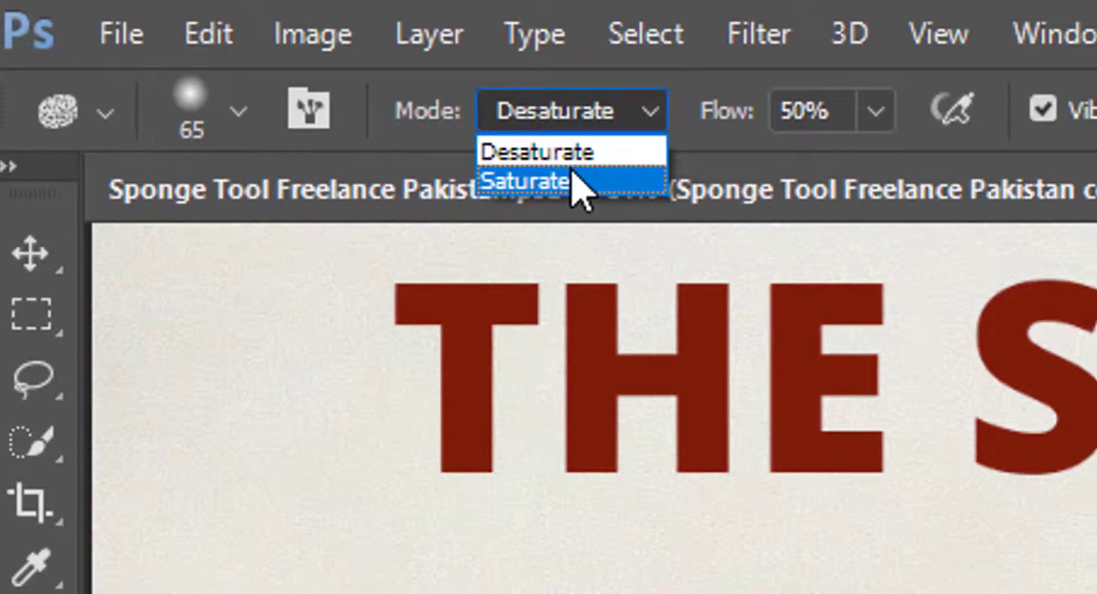
pyautogui.click(729, 116)
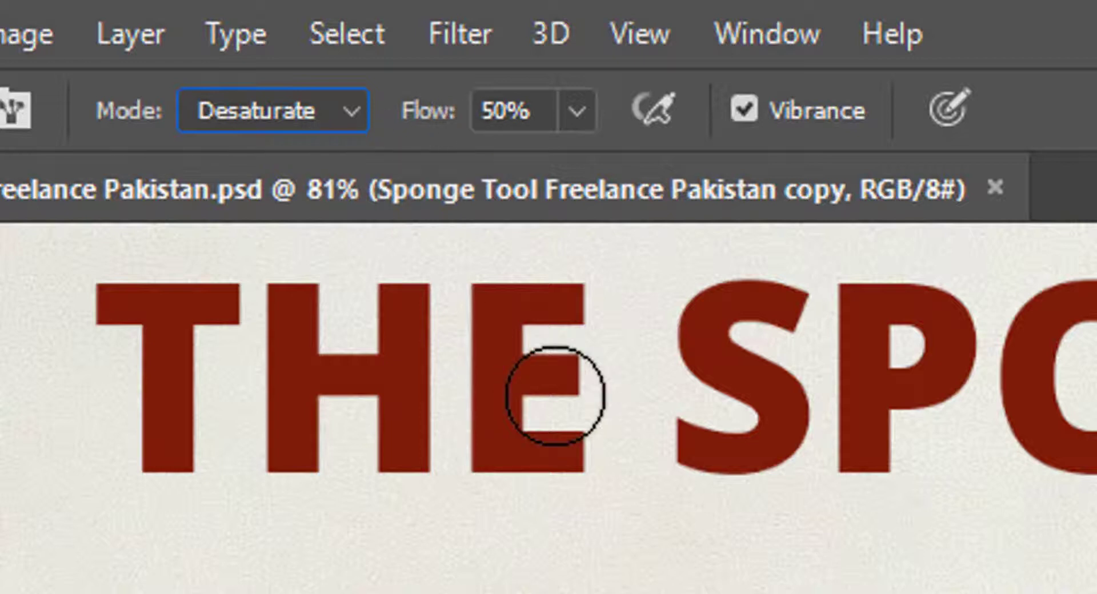
pyautogui.click(300, 103)
pyautogui.click(289, 181)
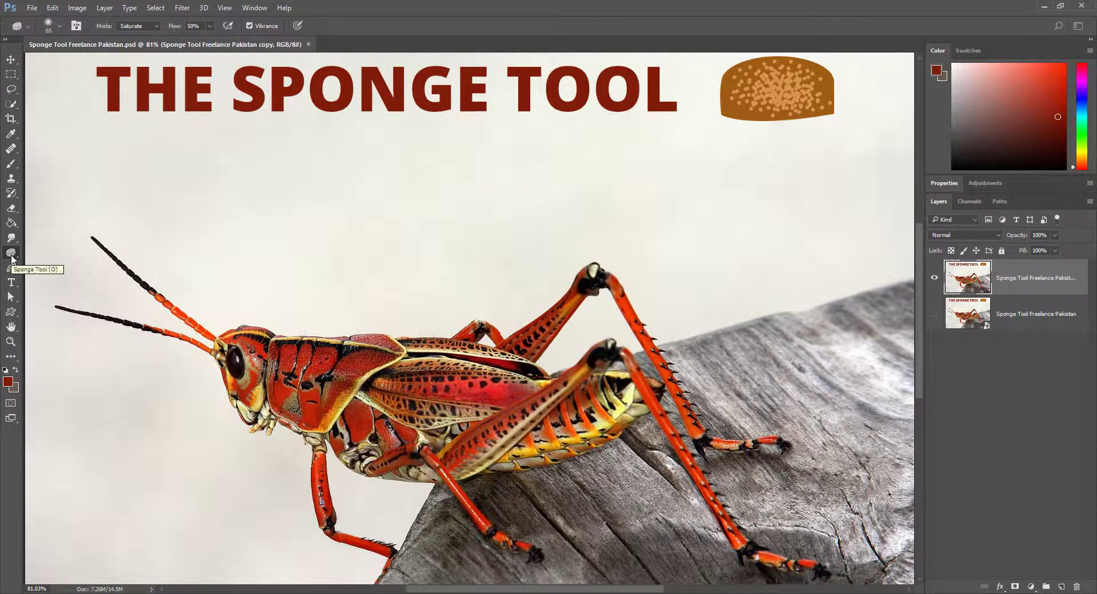
# - Set the Sponge tool's mode to Desaturate and its brush size to about 102 px
pyautogui.click(137, 27)
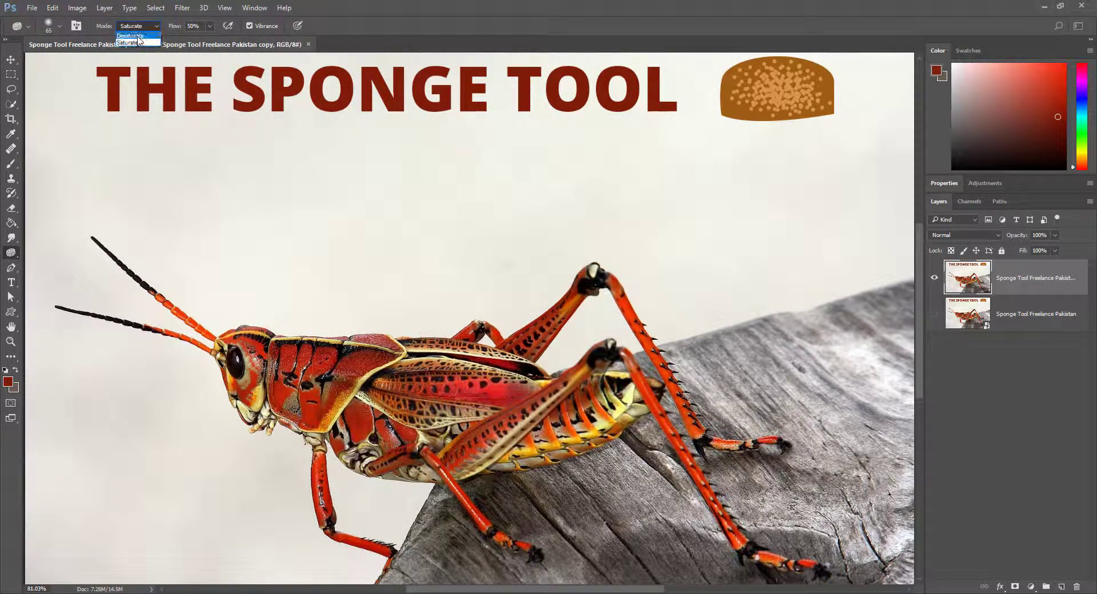
pyautogui.click(139, 38)
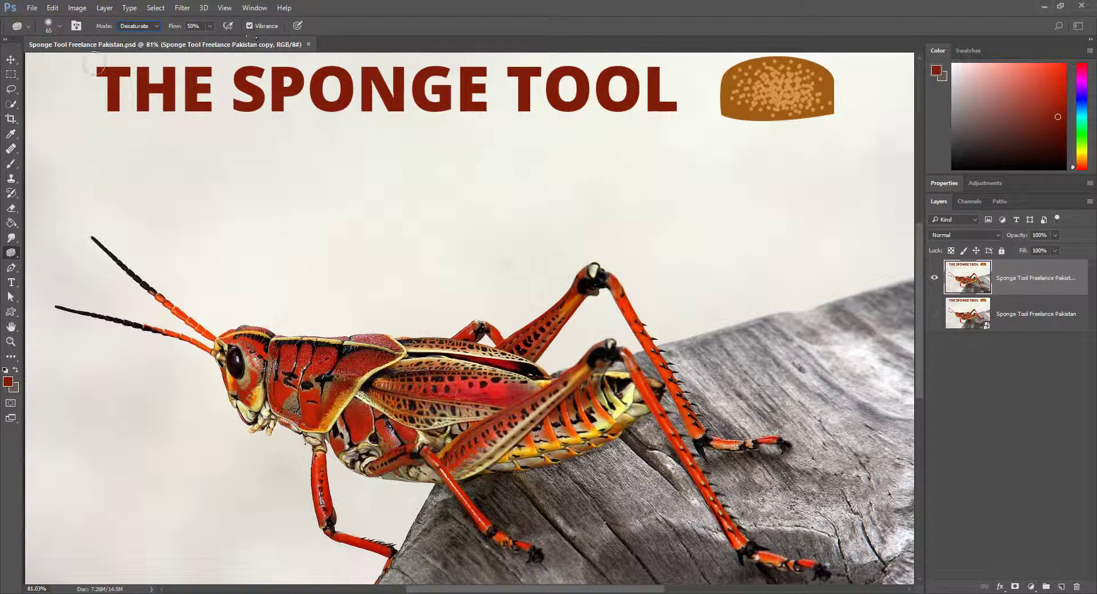
pyautogui.rightClick(282, 189)
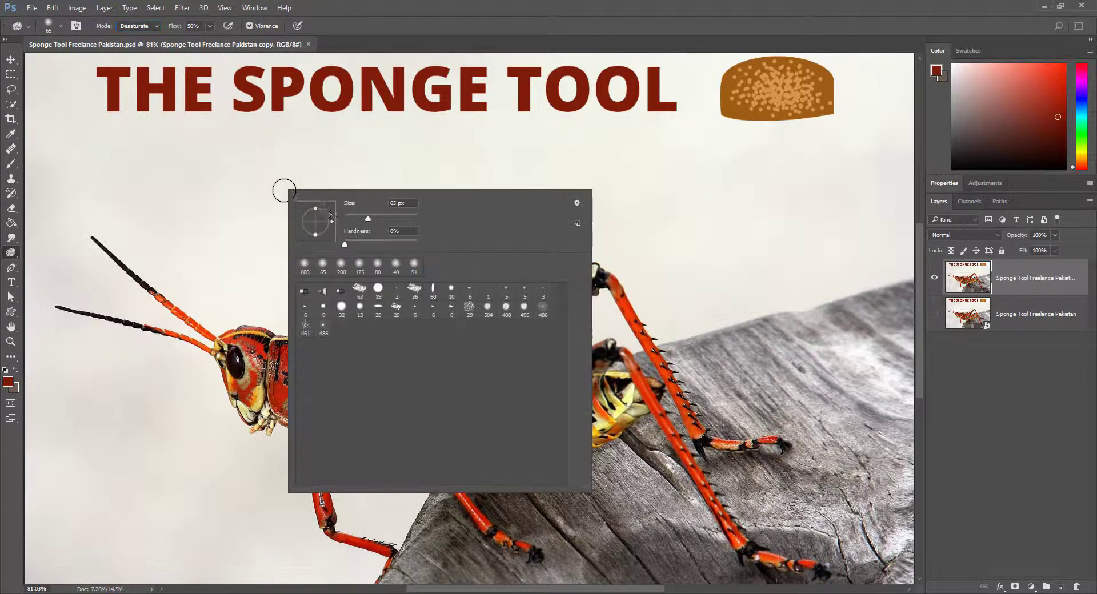
pyautogui.moveTo(385, 212); pyautogui.dragTo(374, 219)
pyautogui.press('Return')
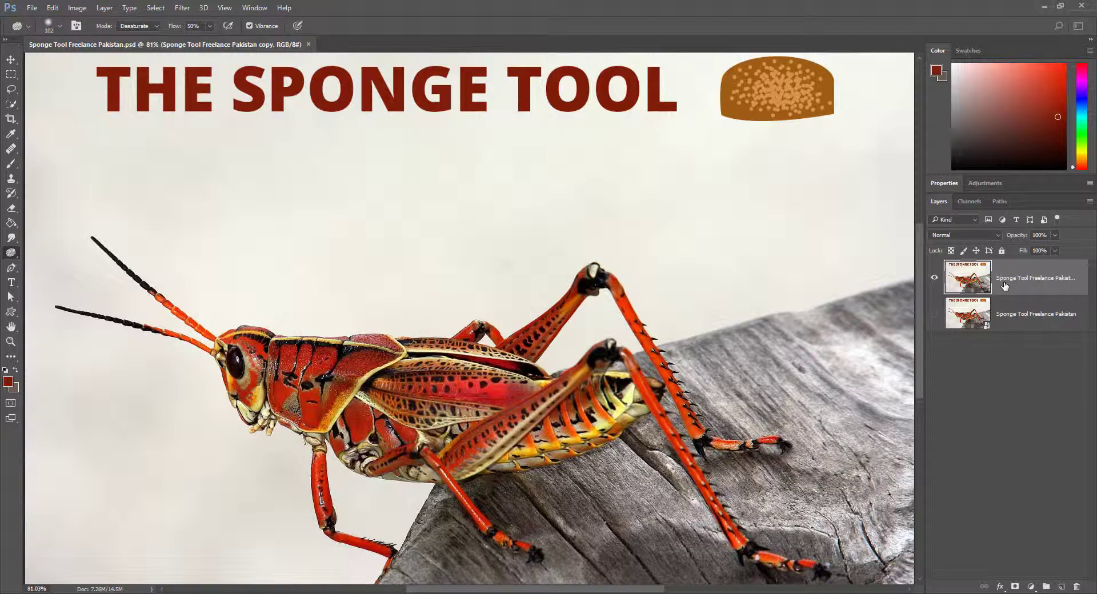
# - Duplicate the "Sponge Tool Freelance Pakistan copy" layer and desaturate the grasshopper and its surroundings, enlarging the brush to 1000 px
pyautogui.hotkey('ctrl', 'j')
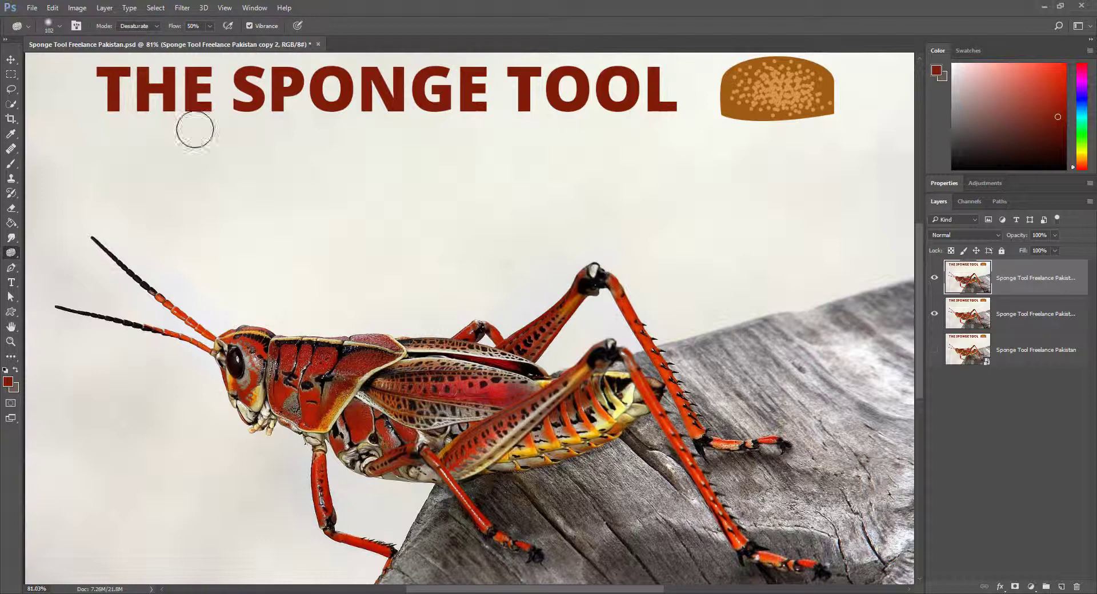
pyautogui.moveTo(325, 384)
pyautogui.mouseDown()
pyautogui.moveTo(381, 378)
pyautogui.moveTo(371, 407)
pyautogui.moveTo(424, 423)
pyautogui.moveTo(474, 412)
pyautogui.moveTo(406, 420)
pyautogui.moveTo(529, 395)
pyautogui.moveTo(597, 284)
pyautogui.moveTo(625, 351)
pyautogui.moveTo(686, 419)
pyautogui.moveTo(727, 460)
pyautogui.moveTo(754, 451)
pyautogui.moveTo(680, 469)
pyautogui.moveTo(619, 434)
pyautogui.moveTo(505, 430)
pyautogui.moveTo(429, 403)
pyautogui.moveTo(318, 463)
pyautogui.moveTo(474, 540)
pyautogui.moveTo(494, 506)
pyautogui.moveTo(388, 367)
pyautogui.moveTo(689, 363)
pyautogui.moveTo(634, 388)
pyautogui.moveTo(732, 400)
pyautogui.moveTo(183, 291)
pyautogui.moveTo(274, 362)
pyautogui.moveTo(363, 392)
pyautogui.moveTo(354, 411)
pyautogui.moveTo(320, 412)
pyautogui.moveTo(657, 394)
pyautogui.moveTo(571, 409)
pyautogui.moveTo(440, 340)
pyautogui.mouseUp()
pyautogui.press(']')
pyautogui.press(']')
pyautogui.press(']')
pyautogui.press(']')
pyautogui.press(']')
pyautogui.press(']')
pyautogui.press(']')
pyautogui.press(']')
pyautogui.press(']')
pyautogui.press(']')
pyautogui.press(']')
pyautogui.press(']')
pyautogui.moveTo(451, 399)
pyautogui.mouseDown()
pyautogui.moveTo(422, 320)
pyautogui.moveTo(391, 366)
pyautogui.moveTo(332, 314)
pyautogui.moveTo(532, 392)
pyautogui.moveTo(250, 208)
pyautogui.mouseUp()
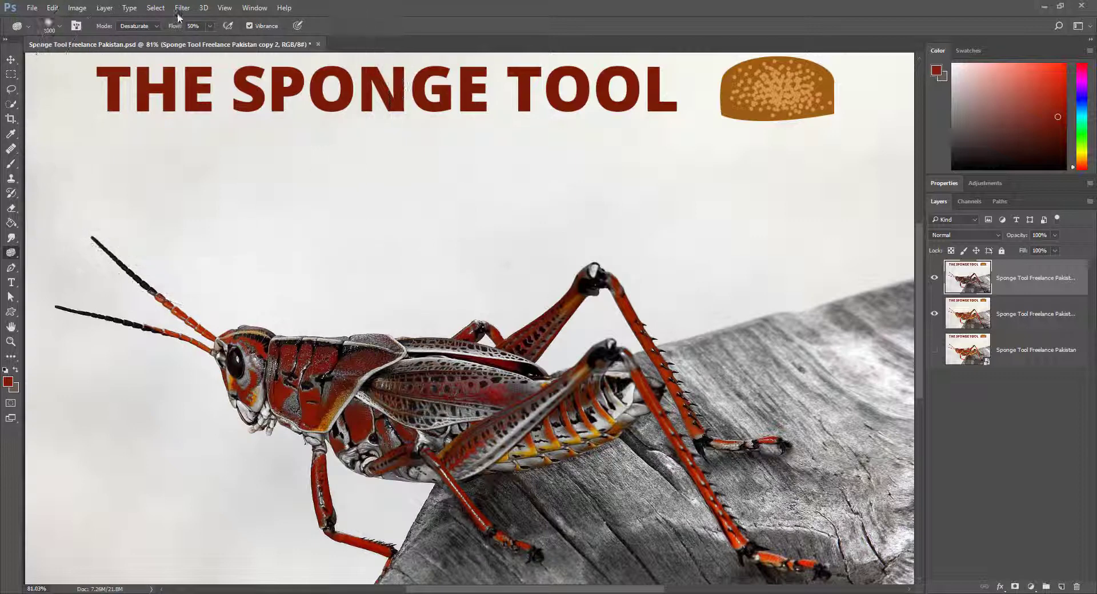
# - Desaturate the grasshopper further at 100% flow and compare the result with the original by toggling the layer's visibility
pyautogui.moveTo(169, 28); pyautogui.dragTo(197, 29)
pyautogui.moveTo(560, 320)
pyautogui.mouseDown()
pyautogui.moveTo(502, 366)
pyautogui.moveTo(392, 412)
pyautogui.moveTo(257, 342)
pyautogui.moveTo(343, 400)
pyautogui.moveTo(606, 451)
pyautogui.moveTo(623, 395)
pyautogui.moveTo(708, 457)
pyautogui.moveTo(677, 469)
pyautogui.moveTo(412, 435)
pyautogui.moveTo(386, 446)
pyautogui.moveTo(514, 434)
pyautogui.moveTo(600, 457)
pyautogui.moveTo(743, 457)
pyautogui.moveTo(685, 457)
pyautogui.moveTo(600, 434)
pyautogui.moveTo(486, 462)
pyautogui.mouseUp()
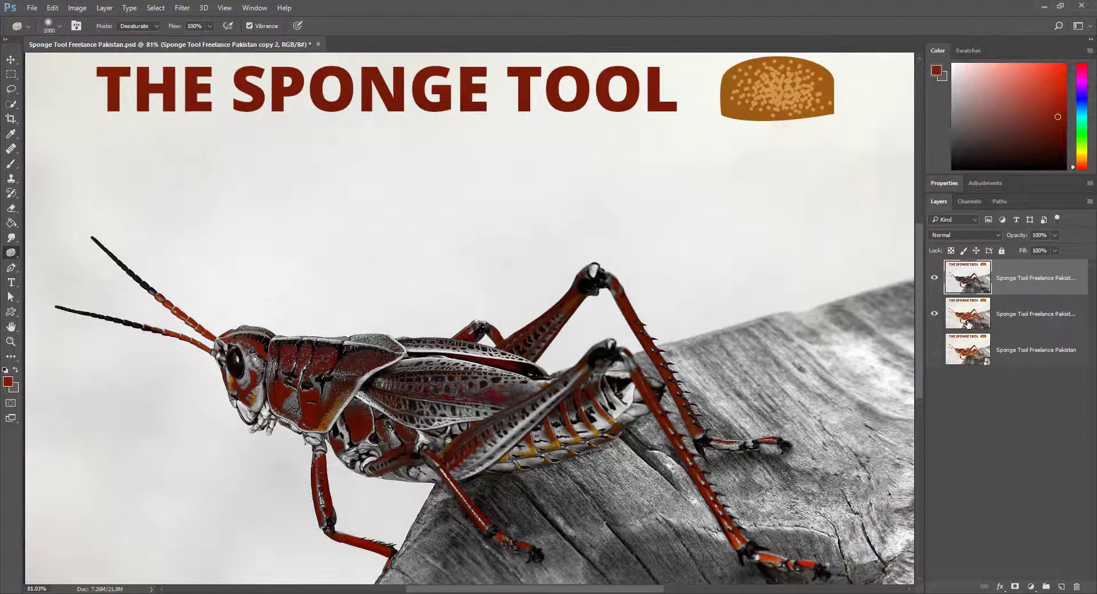
pyautogui.click(934, 279)
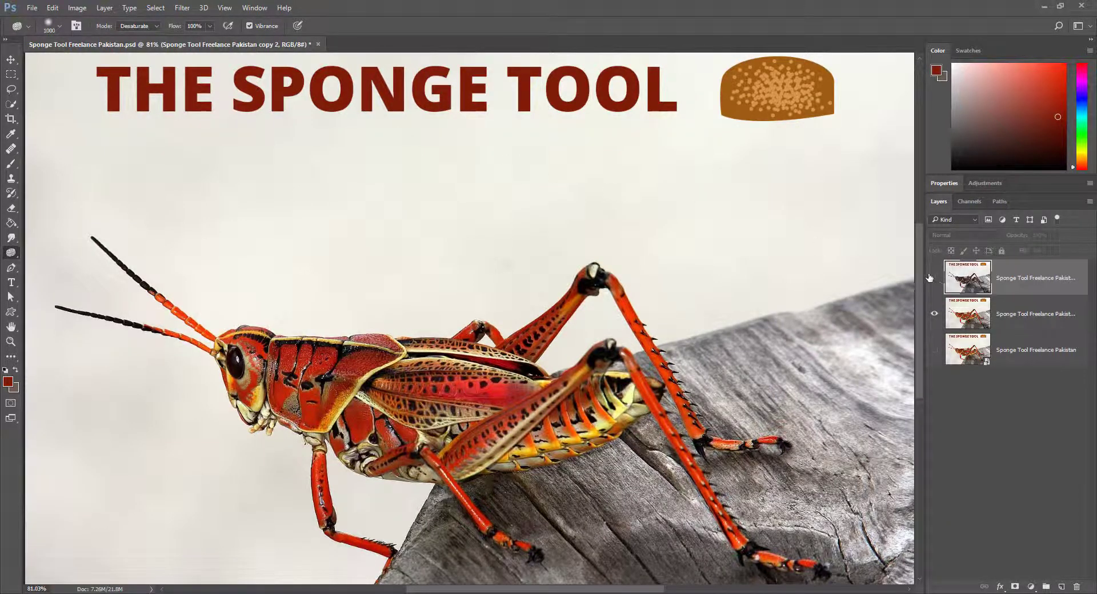
pyautogui.click(934, 279)
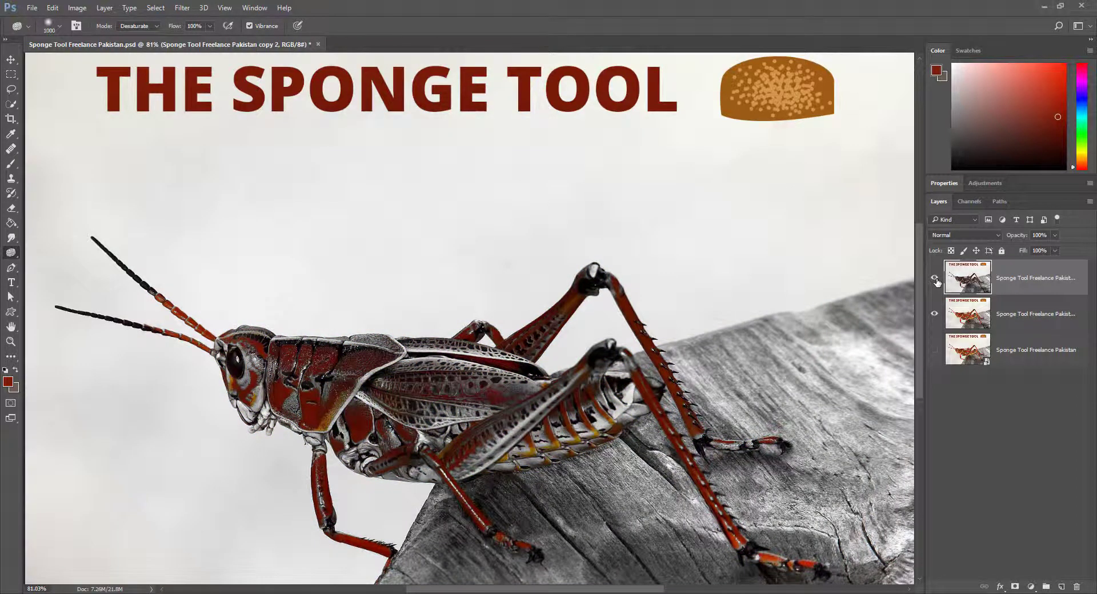
pyautogui.click(935, 280)
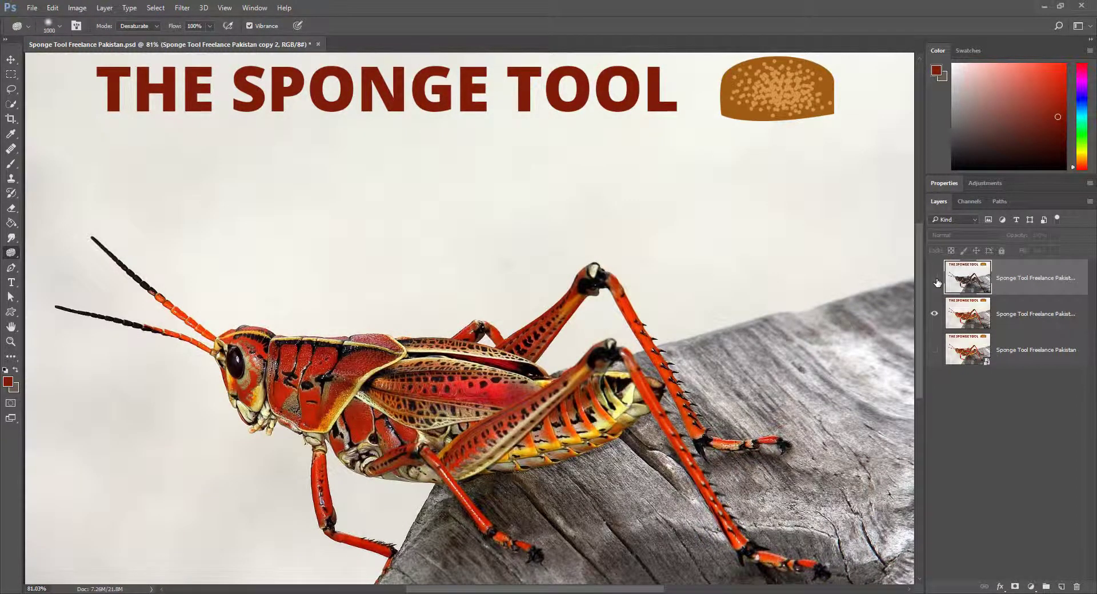
pyautogui.click(935, 280)
pyautogui.click(935, 280)
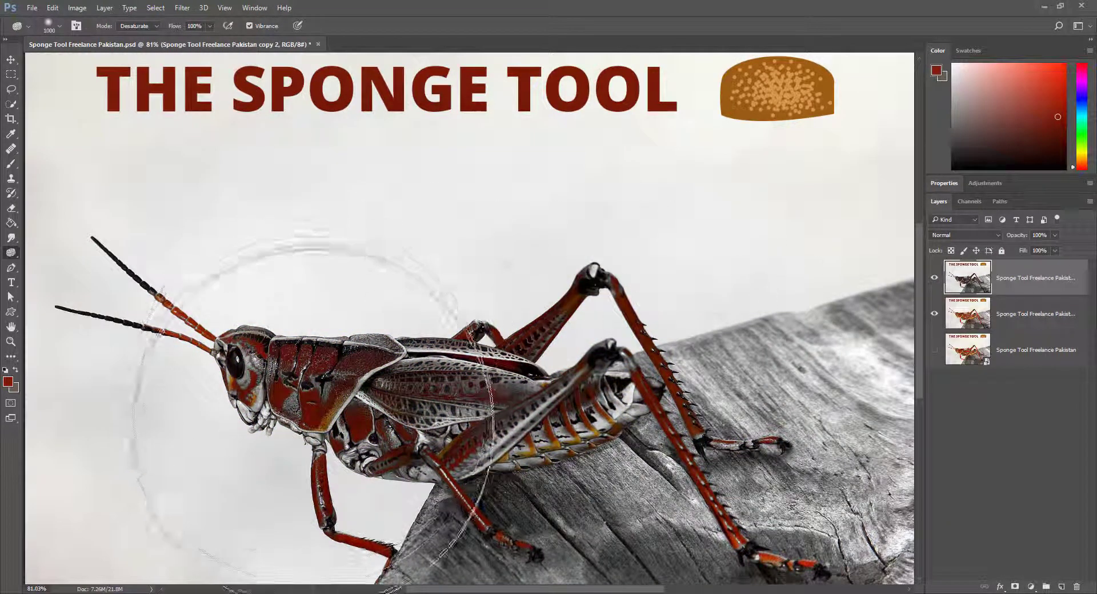
# - Duplicate the full-colour "Sponge Tool Freelance Pakistan copy" layer and hide the desaturated layer above it
pyautogui.click(973, 314)
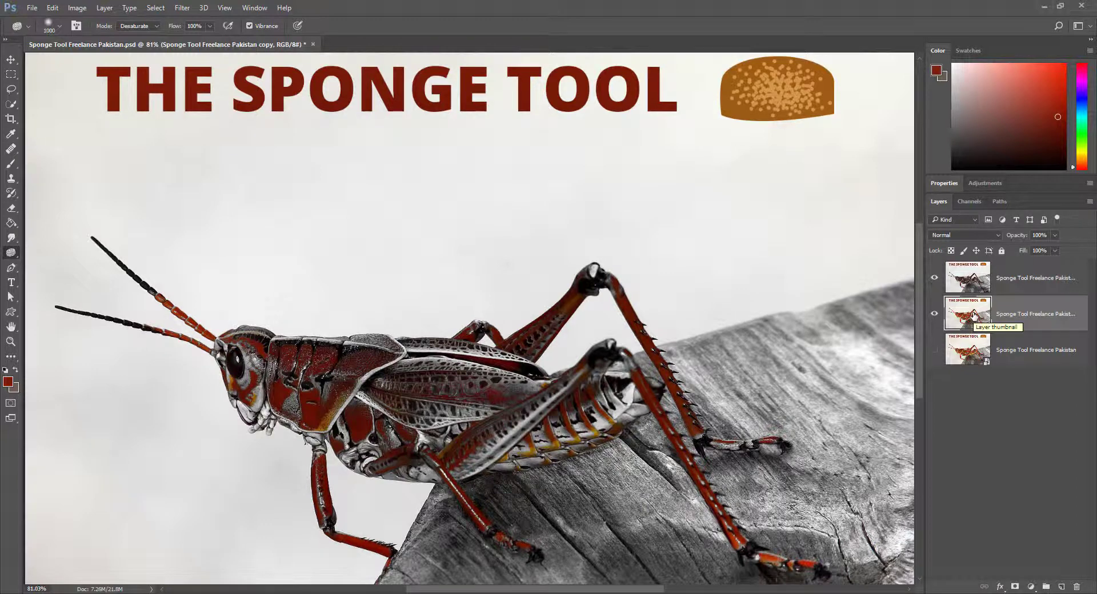
pyautogui.hotkey('ctrl', 'j')
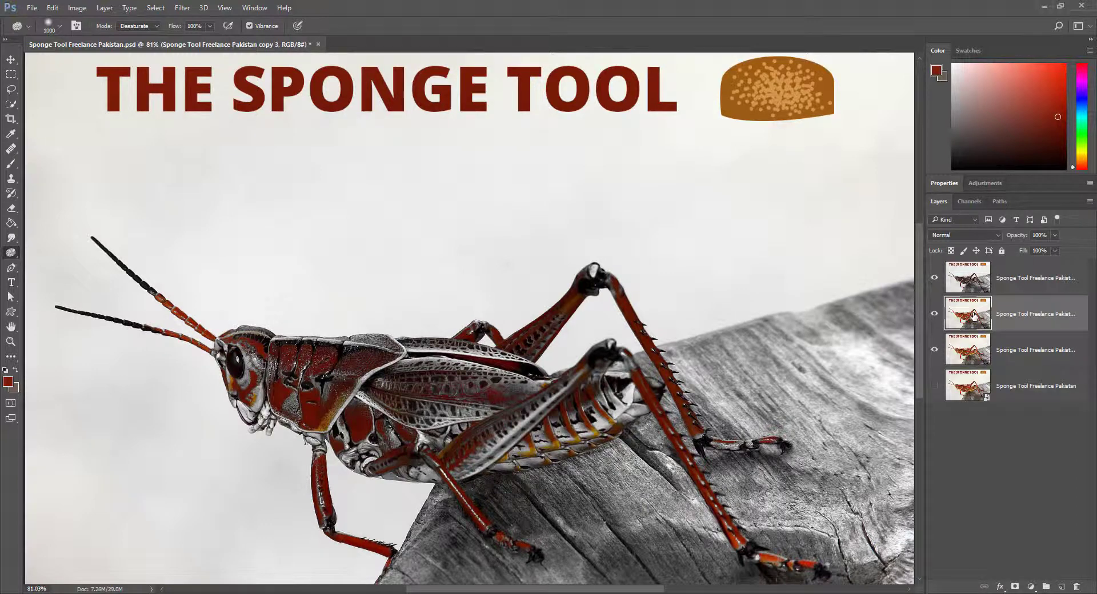
pyautogui.click(934, 277)
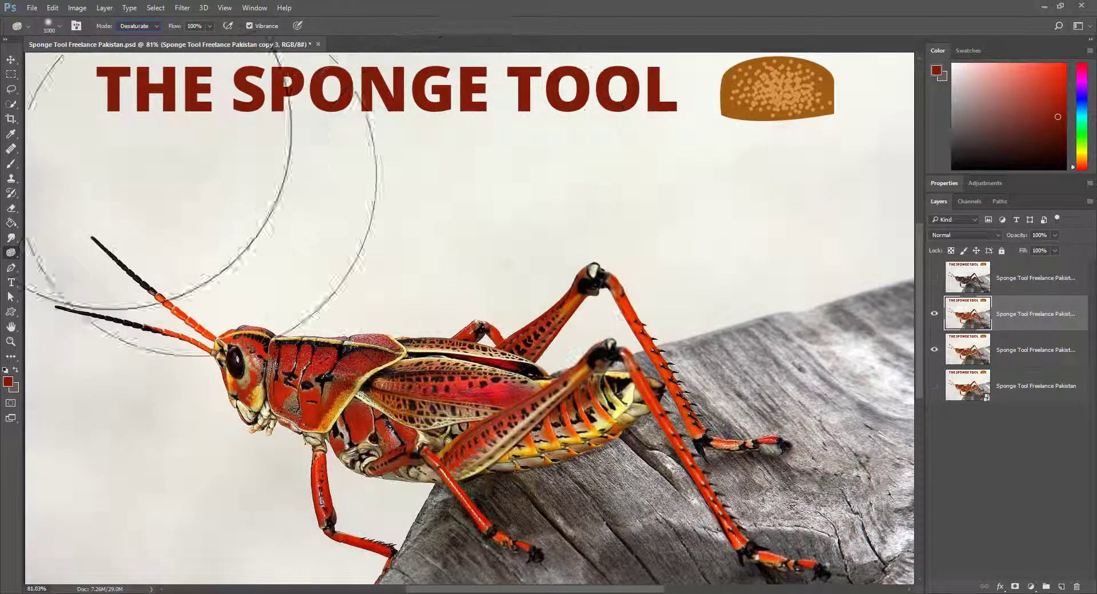
# - Set the Sponge mode to Saturate and paint over the grasshopper and surrounding background to intensify their colours
pyautogui.click(142, 28)
pyautogui.click(136, 45)
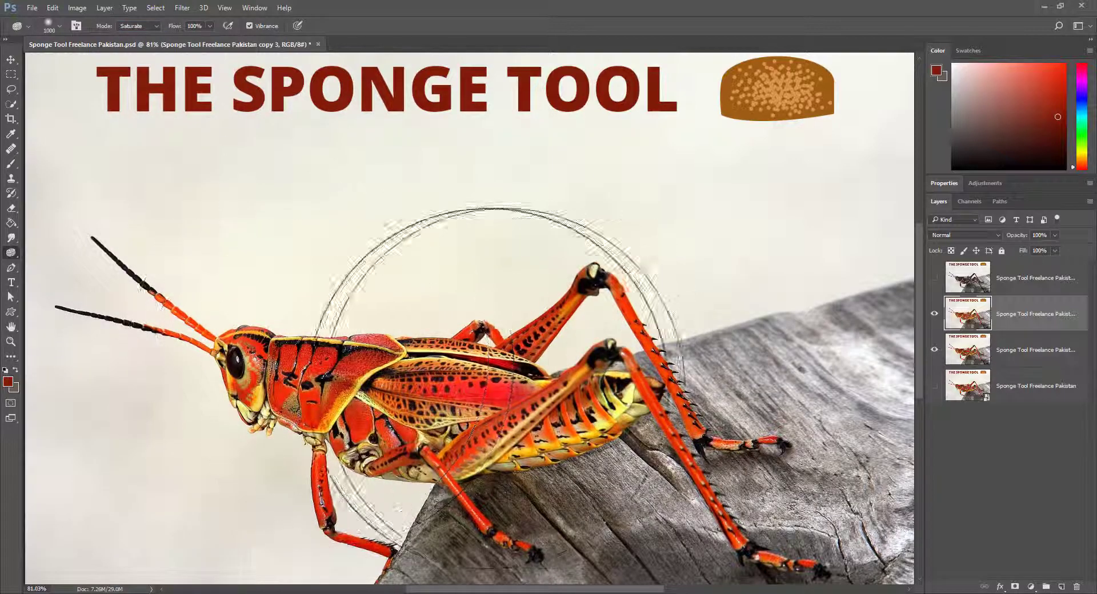
pyautogui.moveTo(498, 377)
pyautogui.mouseDown()
pyautogui.moveTo(337, 383)
pyautogui.moveTo(370, 380)
pyautogui.moveTo(271, 327)
pyautogui.moveTo(330, 375)
pyautogui.moveTo(263, 320)
pyautogui.moveTo(275, 338)
pyautogui.moveTo(348, 356)
pyautogui.moveTo(454, 332)
pyautogui.moveTo(604, 327)
pyautogui.moveTo(594, 317)
pyautogui.moveTo(380, 371)
pyautogui.moveTo(337, 398)
pyautogui.moveTo(349, 407)
pyautogui.moveTo(337, 421)
pyautogui.moveTo(345, 432)
pyautogui.moveTo(344, 392)
pyautogui.moveTo(541, 386)
pyautogui.moveTo(643, 397)
pyautogui.moveTo(562, 356)
pyautogui.moveTo(262, 311)
pyautogui.moveTo(449, 370)
pyautogui.moveTo(627, 403)
pyautogui.moveTo(634, 384)
pyautogui.moveTo(581, 347)
pyautogui.moveTo(489, 330)
pyautogui.moveTo(393, 350)
pyautogui.moveTo(344, 330)
pyautogui.moveTo(509, 384)
pyautogui.moveTo(328, 383)
pyautogui.moveTo(361, 365)
pyautogui.moveTo(348, 359)
pyautogui.moveTo(327, 386)
pyautogui.moveTo(224, 313)
pyautogui.moveTo(222, 323)
pyautogui.moveTo(325, 350)
pyautogui.moveTo(537, 380)
pyautogui.moveTo(597, 423)
pyautogui.moveTo(572, 424)
pyautogui.moveTo(509, 376)
pyautogui.moveTo(436, 375)
pyautogui.mouseUp()
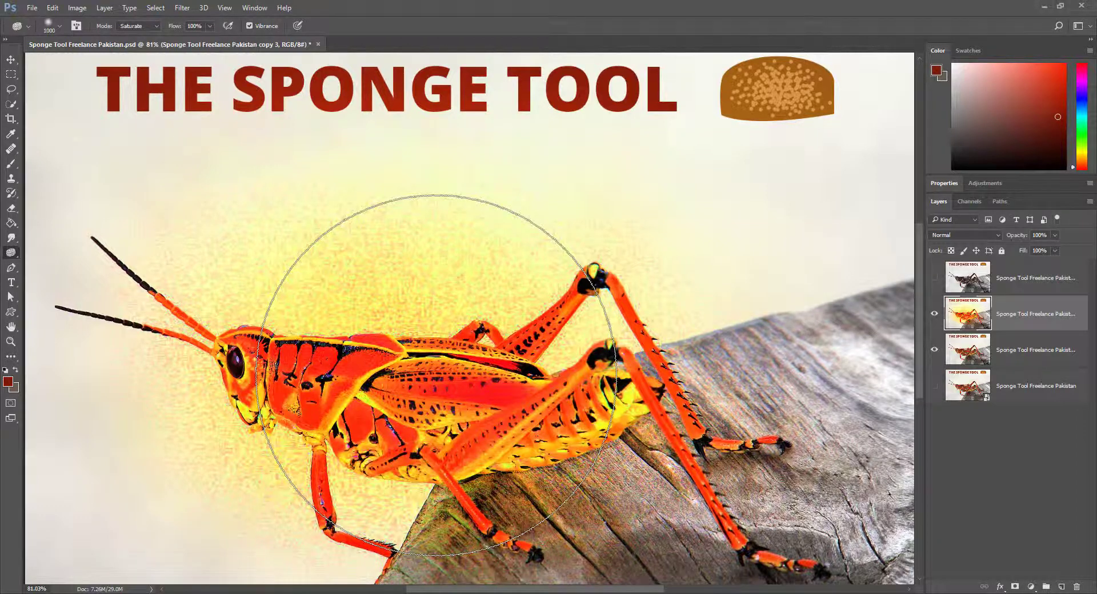
pyautogui.moveTo(436, 375)
pyautogui.mouseDown()
pyautogui.moveTo(496, 337)
pyautogui.moveTo(528, 332)
pyautogui.mouseUp()
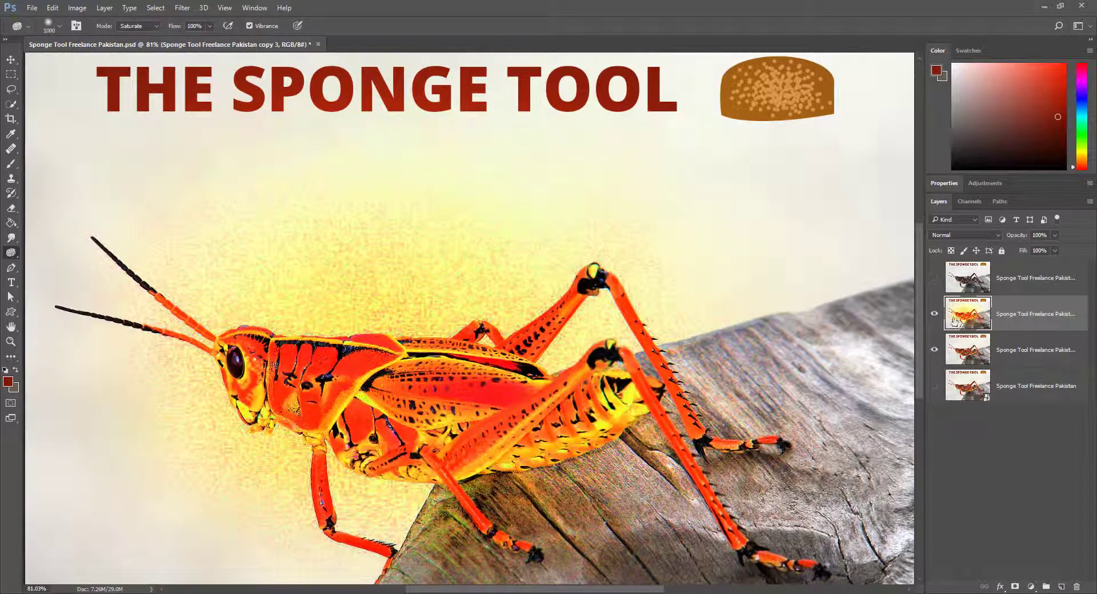
# - Compare the desaturated, saturated and original layers by toggling their visibility, leaving the saturated layer shown and selected
pyautogui.click(935, 278)
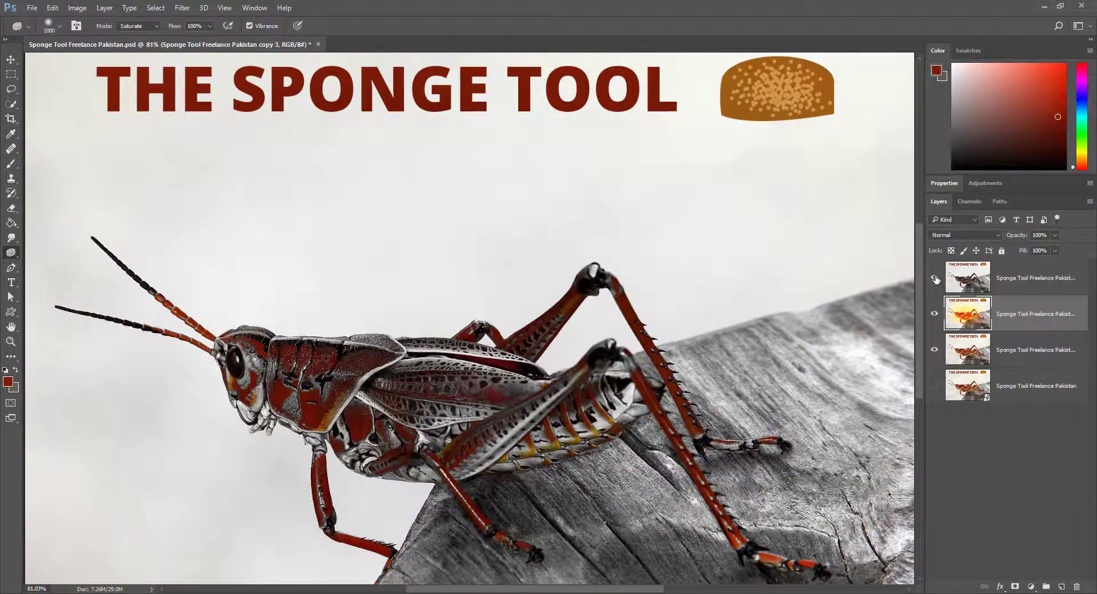
pyautogui.click(967, 278)
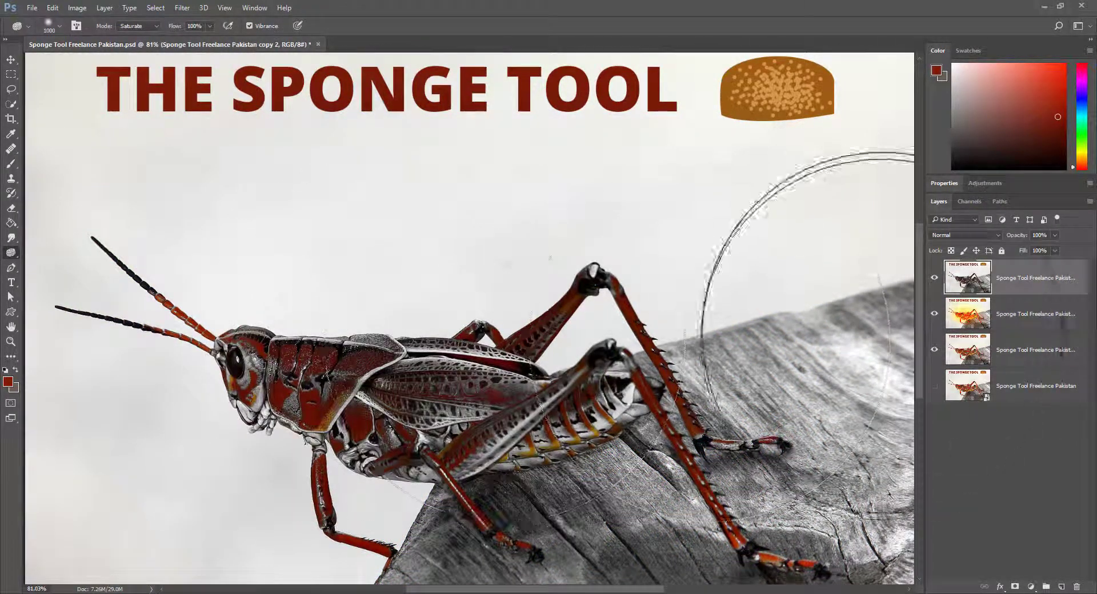
pyautogui.click(934, 278)
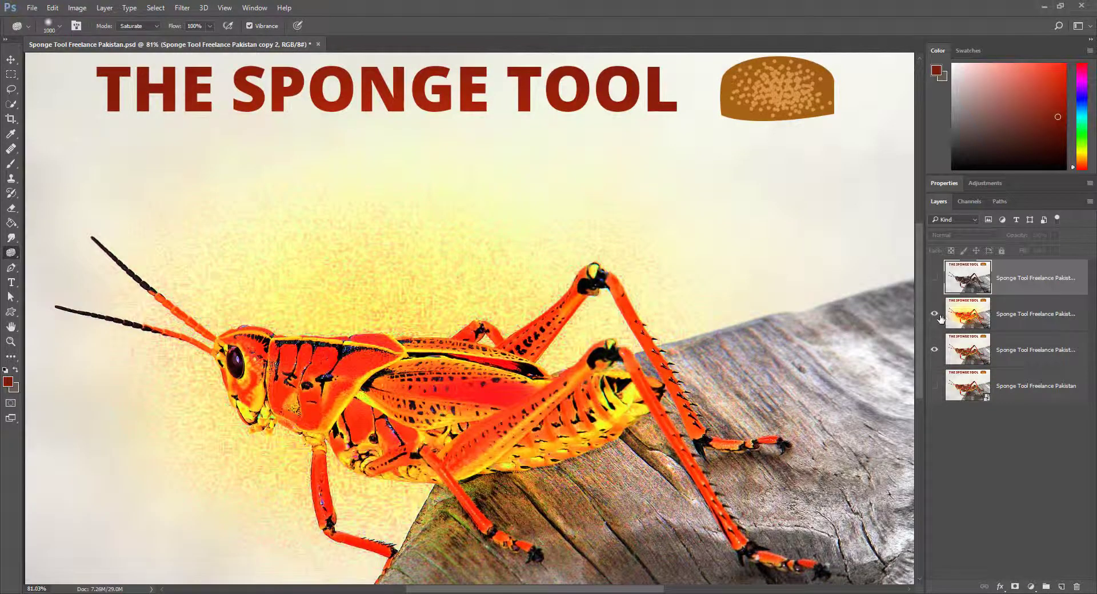
pyautogui.click(935, 315)
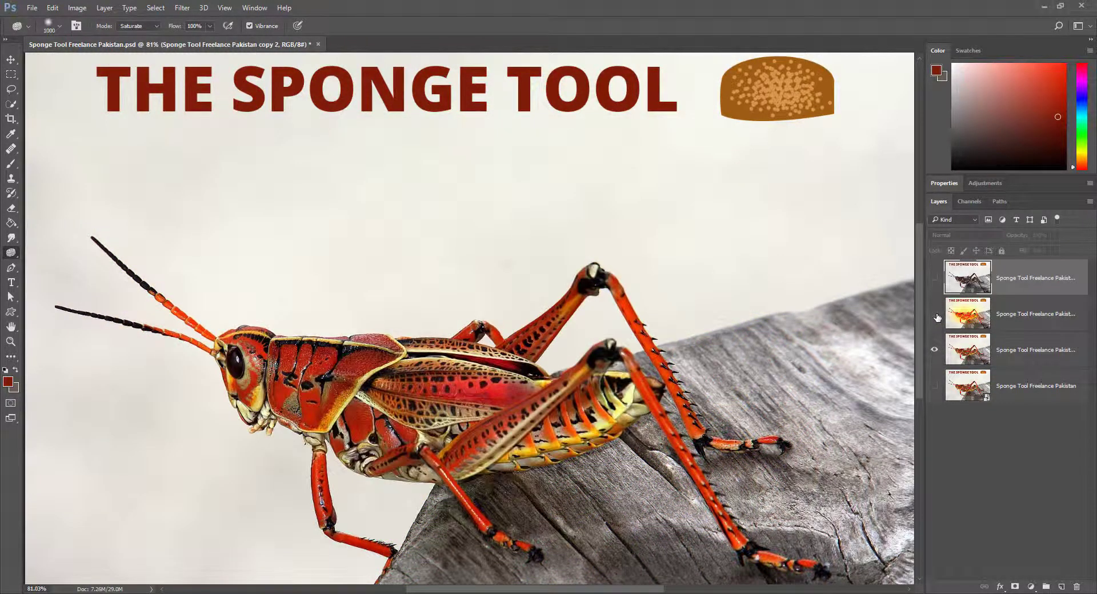
pyautogui.click(935, 314)
pyautogui.click(935, 314)
pyautogui.click(935, 315)
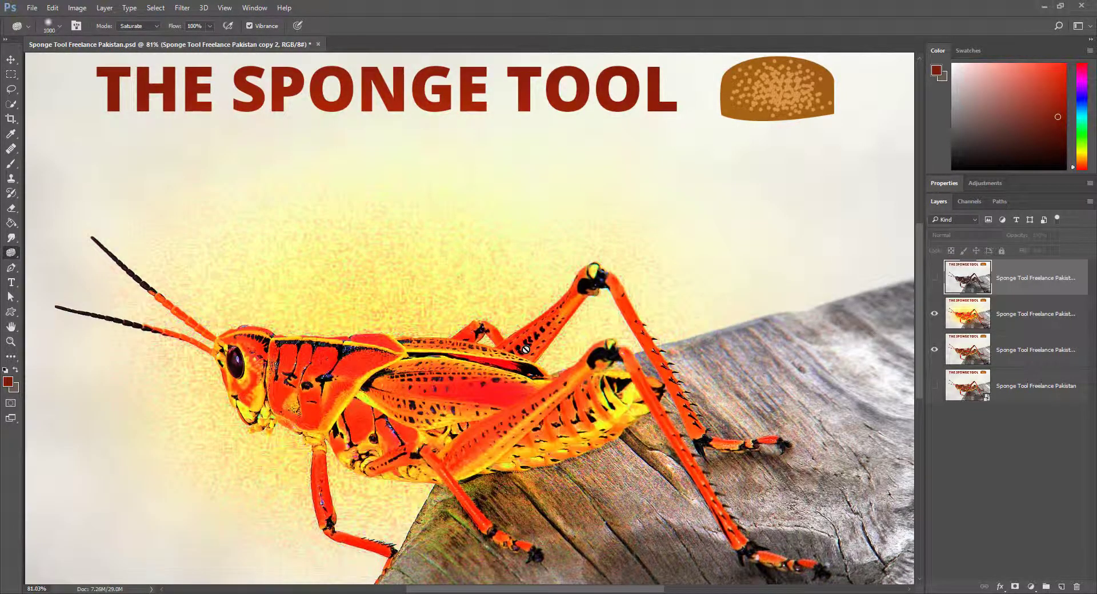
pyautogui.click(973, 323)
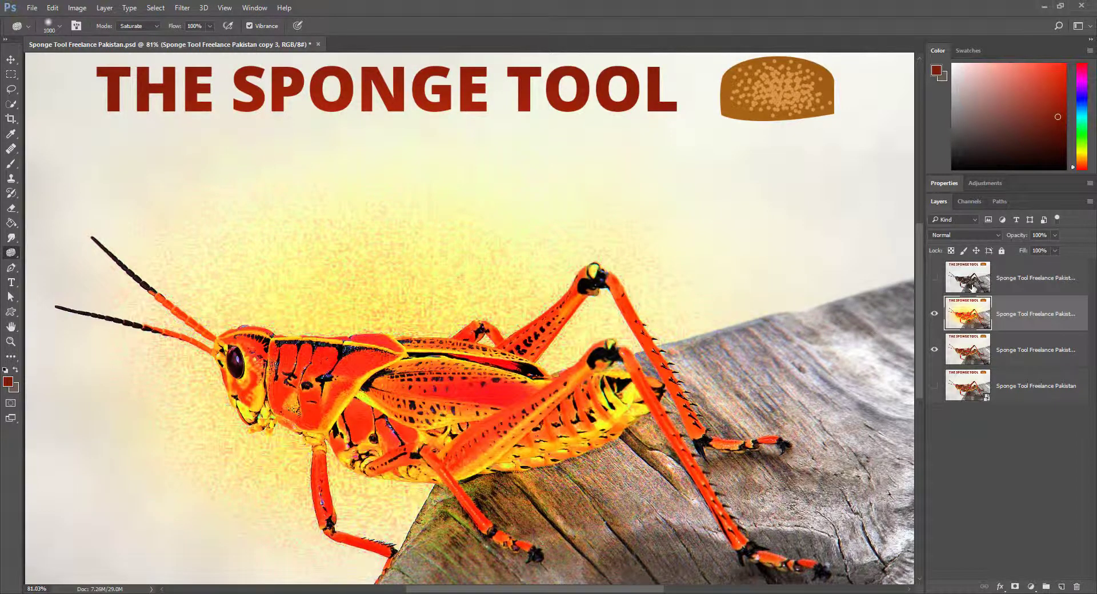
# - Delete the desaturated and saturated copy layers, then duplicate the remaining full-colour "Sponge Tool Freelance Pakistan copy" layer
pyautogui.press('Delete')
pyautogui.press('Delete')
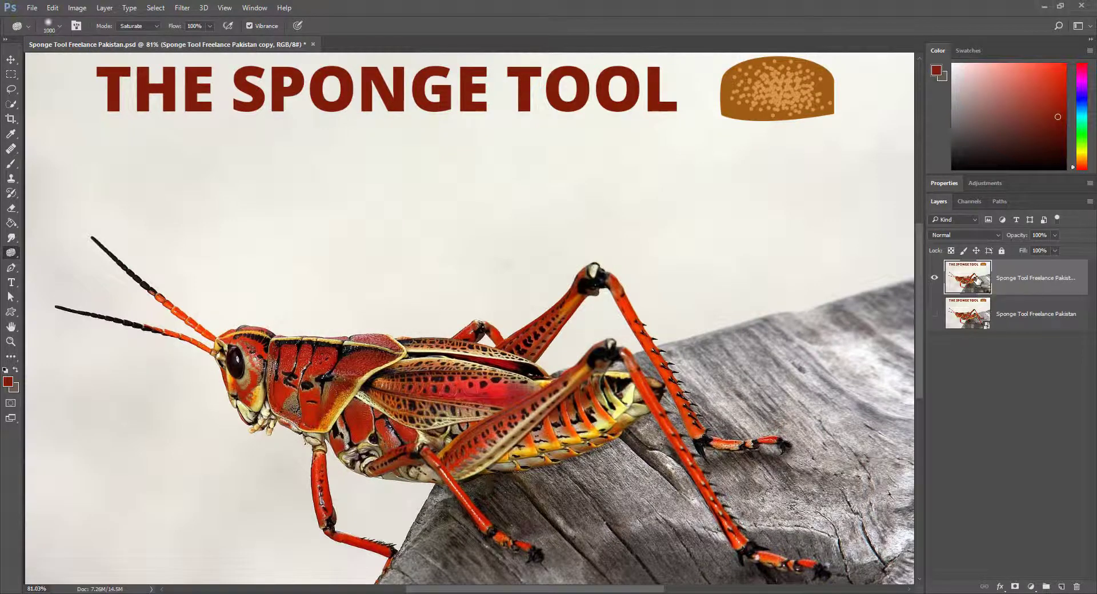
pyautogui.hotkey('ctrl', 'j')
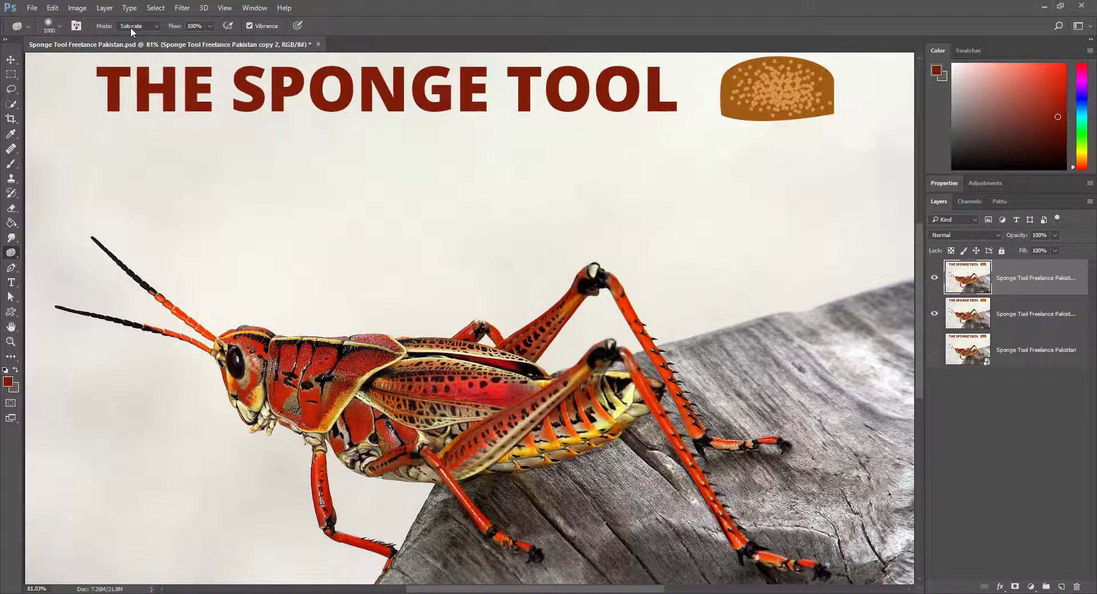
# - Set the Sponge flow to 50%, shrink the brush to a much smaller size, and saturate parts of the title "THE SPONGE TOOL"
pyautogui.moveTo(172, 29); pyautogui.dragTo(180, 29)
pyautogui.write('50')
pyautogui.press('Return')
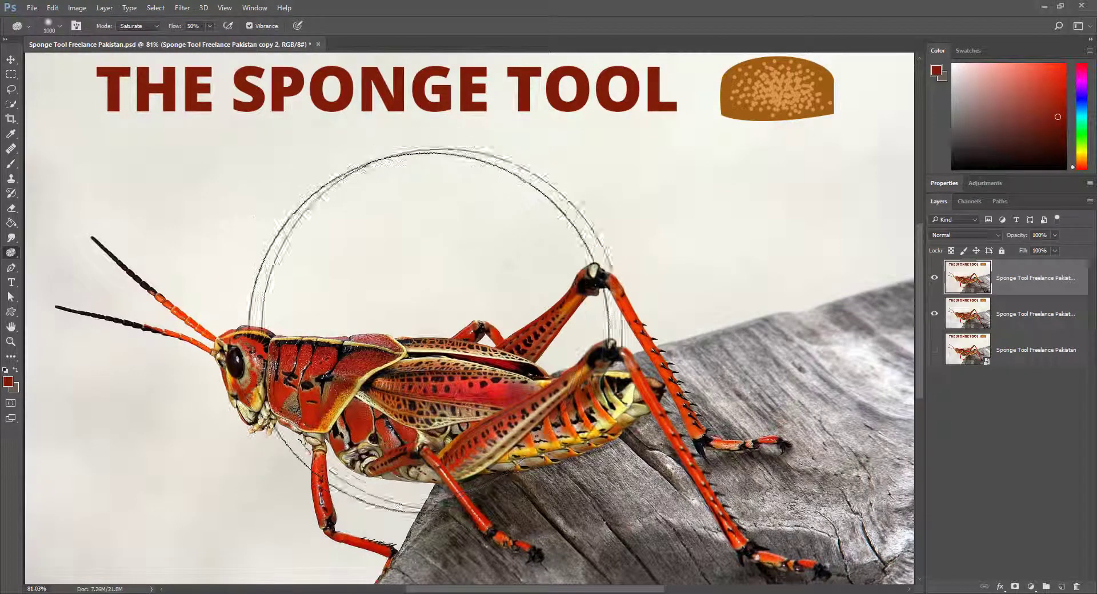
pyautogui.press('[')
pyautogui.press('[')
pyautogui.press('[')
pyautogui.press('[')
pyautogui.press('[')
pyautogui.press('[')
pyautogui.press('[')
pyautogui.press('[')
pyautogui.press('[')
pyautogui.press('[')
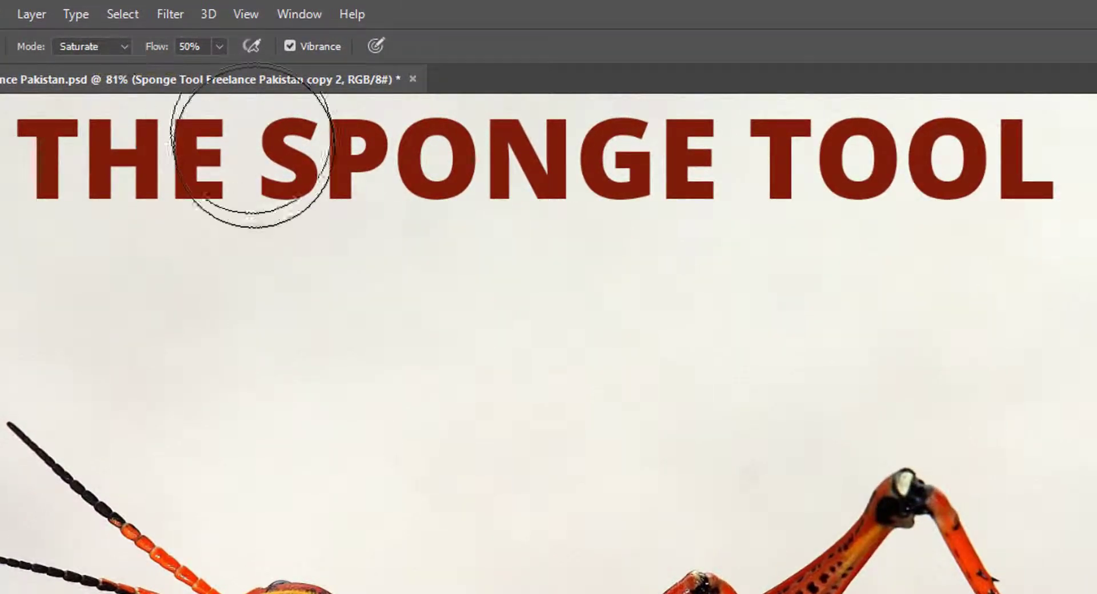
pyautogui.moveTo(257, 184)
pyautogui.mouseDown()
pyautogui.moveTo(395, 165)
pyautogui.moveTo(275, 174)
pyautogui.moveTo(386, 179)
pyautogui.moveTo(328, 162)
pyautogui.moveTo(387, 209)
pyautogui.moveTo(478, 173)
pyautogui.moveTo(614, 177)
pyautogui.mouseUp()
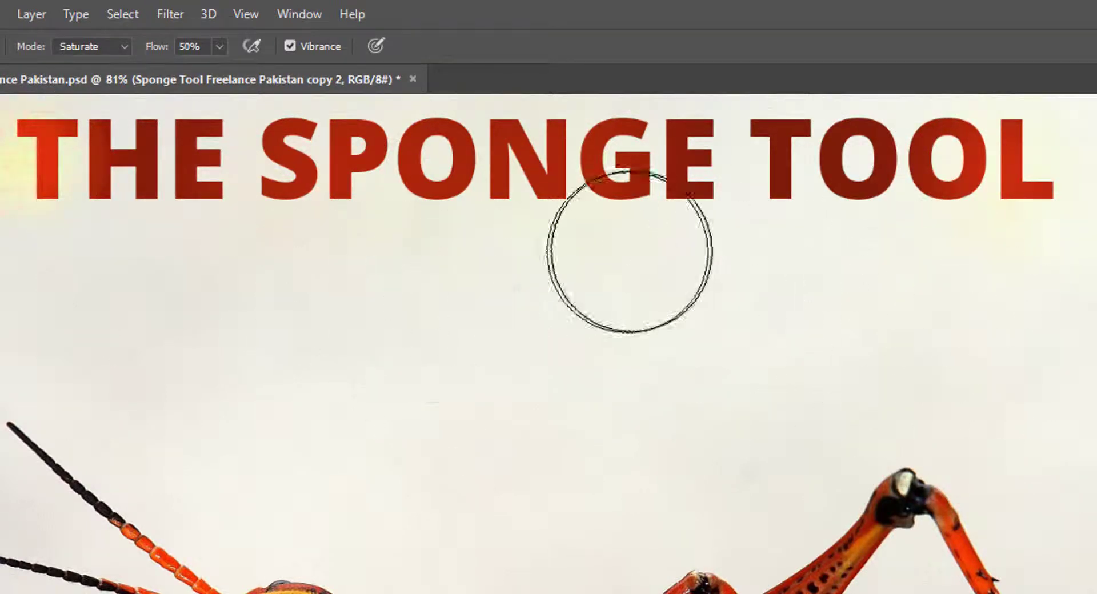
# - Set the Sponge mode to Desaturate and reduce the colour of the background around the middle letters of the title
pyautogui.click(102, 46)
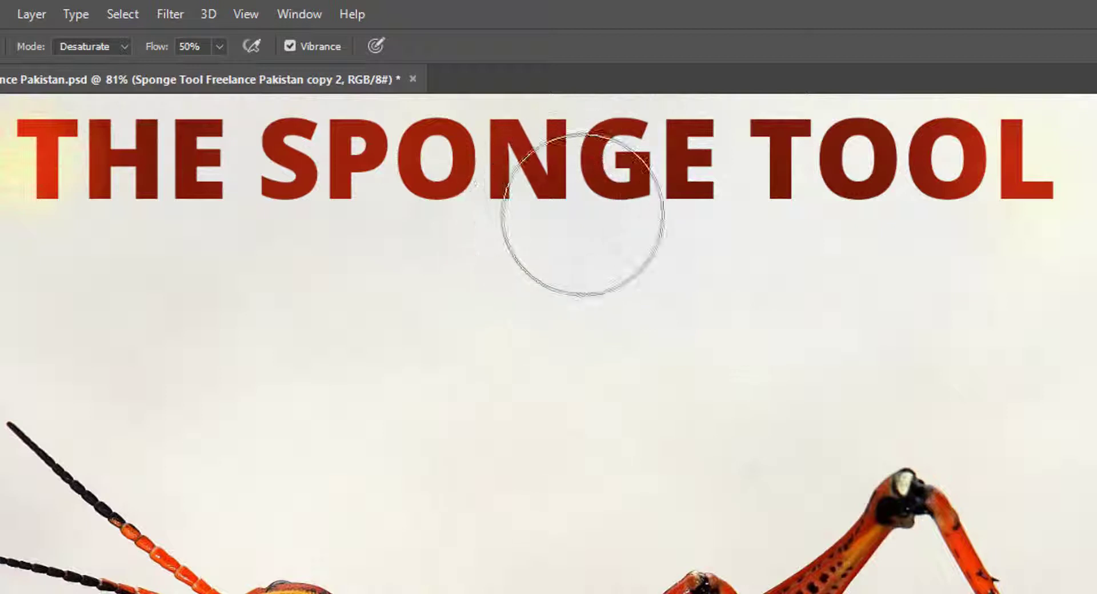
pyautogui.hotkey('ctrl', 'space')
pyautogui.moveTo(577, 231); pyautogui.dragTo(627, 280)
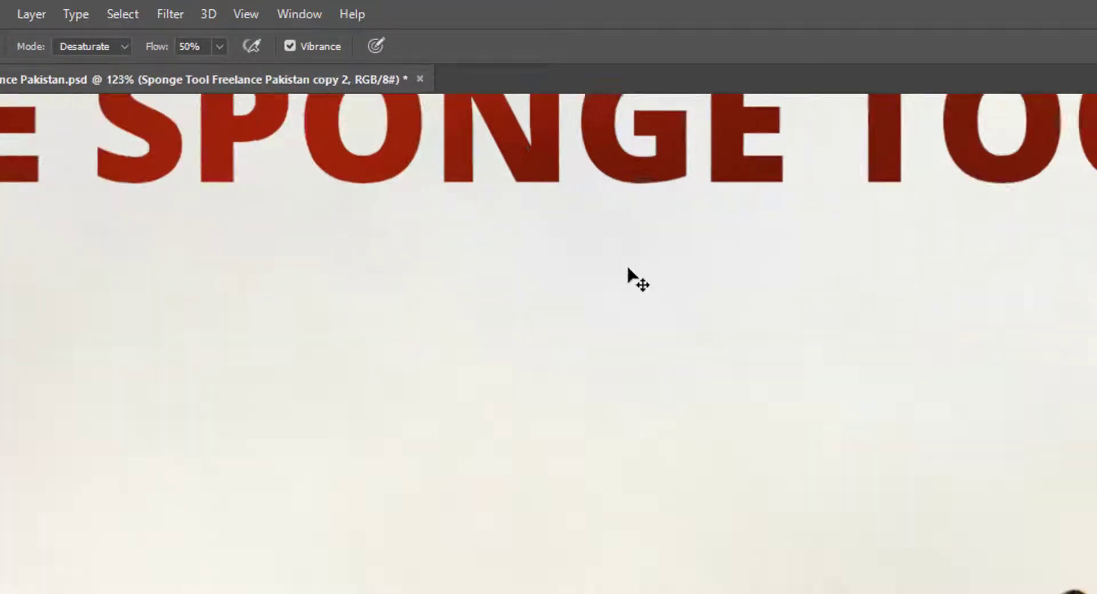
pyautogui.moveTo(662, 337); pyautogui.dragTo(811, 412)
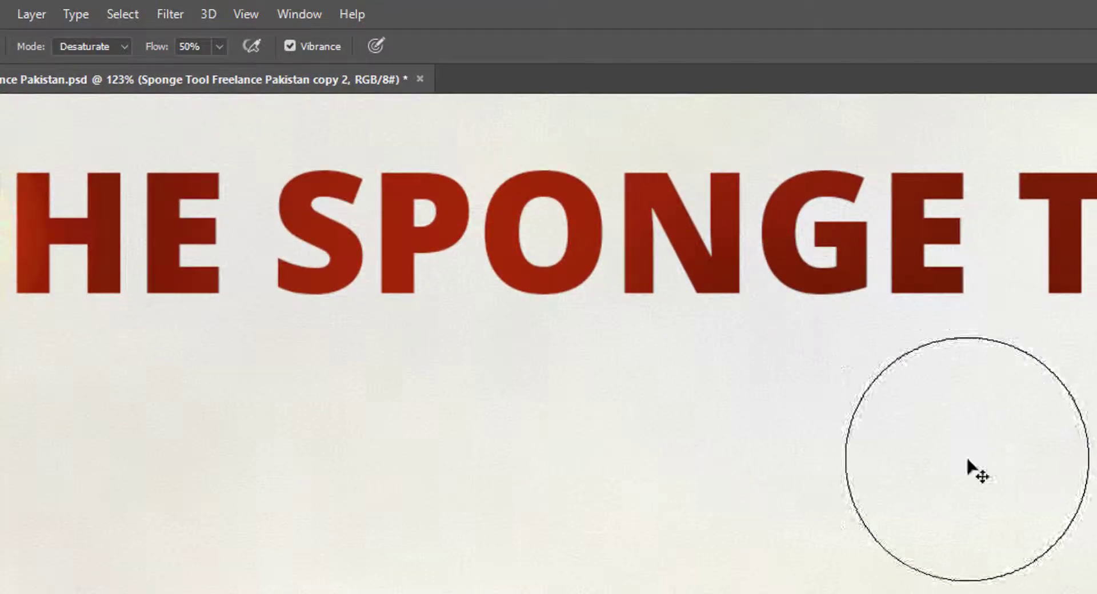
pyautogui.moveTo(944, 460)
pyautogui.mouseDown()
pyautogui.moveTo(925, 461)
pyautogui.moveTo(948, 460)
pyautogui.moveTo(910, 436)
pyautogui.mouseUp()
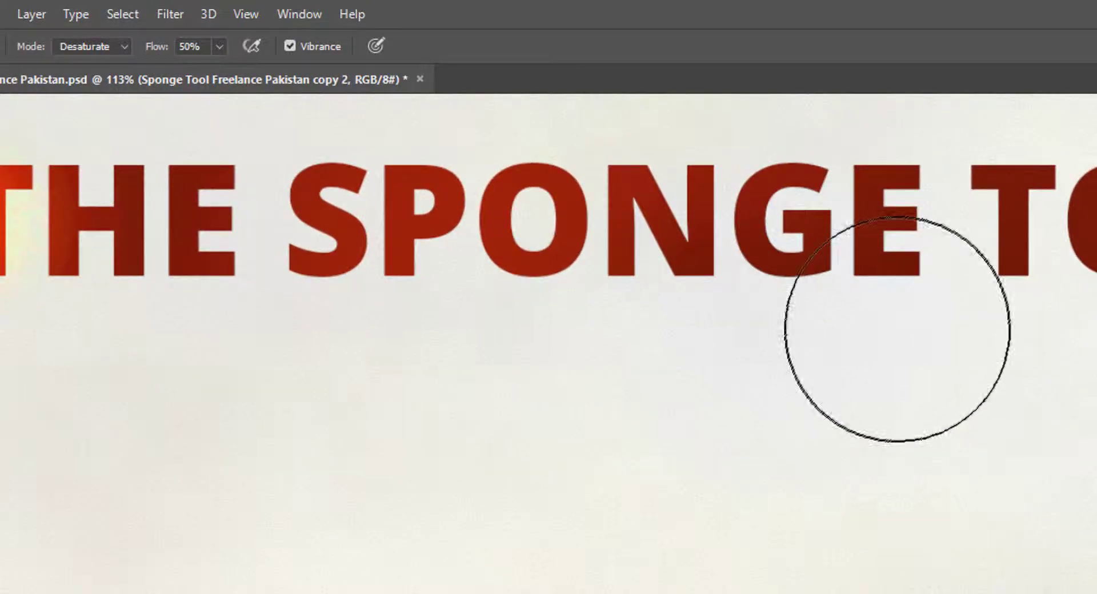